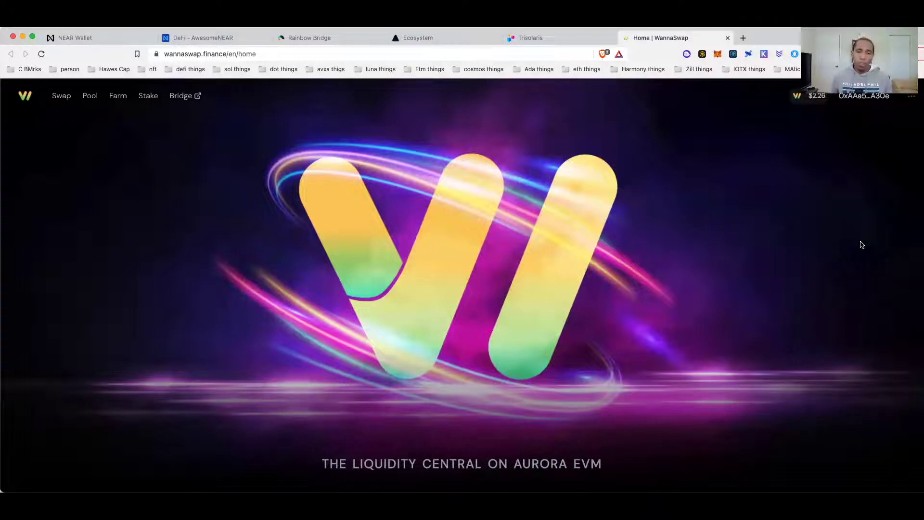
Scroll through the WannaSwap home page, then go to the Swap page
scroll(861, 245, down, 6)
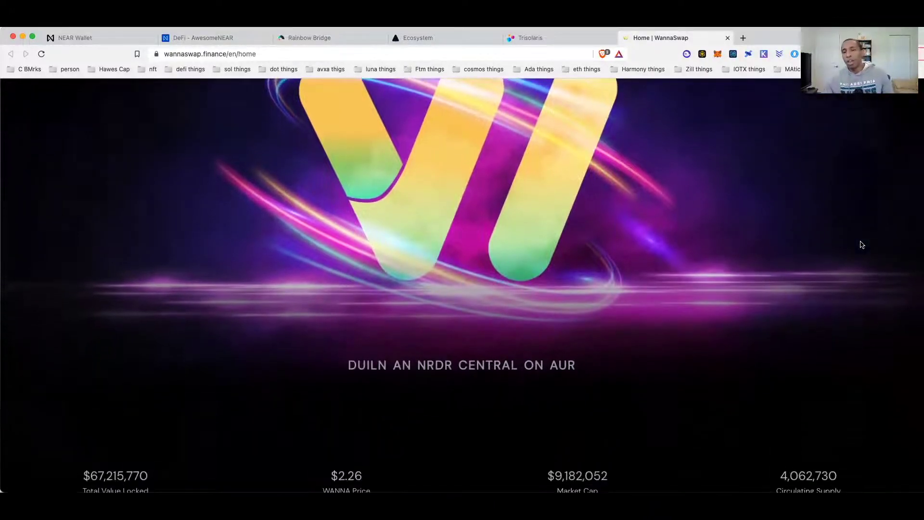
scroll(861, 245, down, 1)
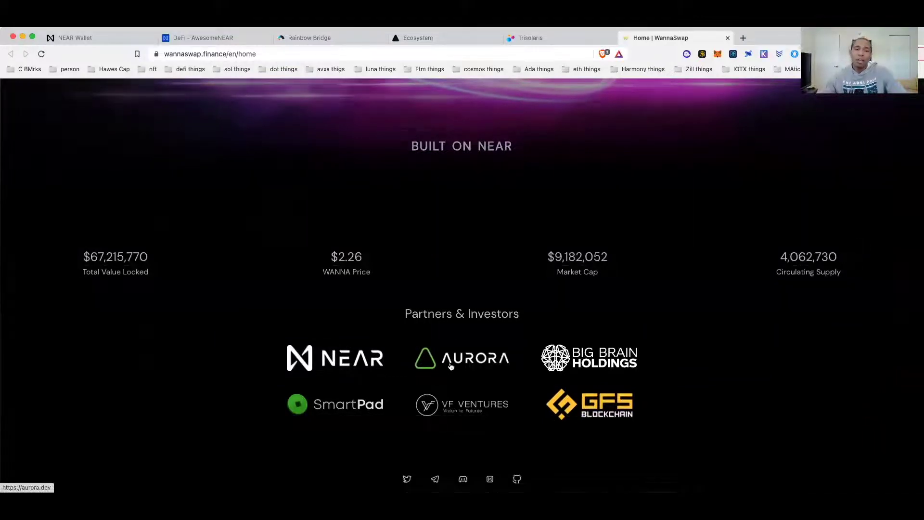
scroll(451, 367, up, 15)
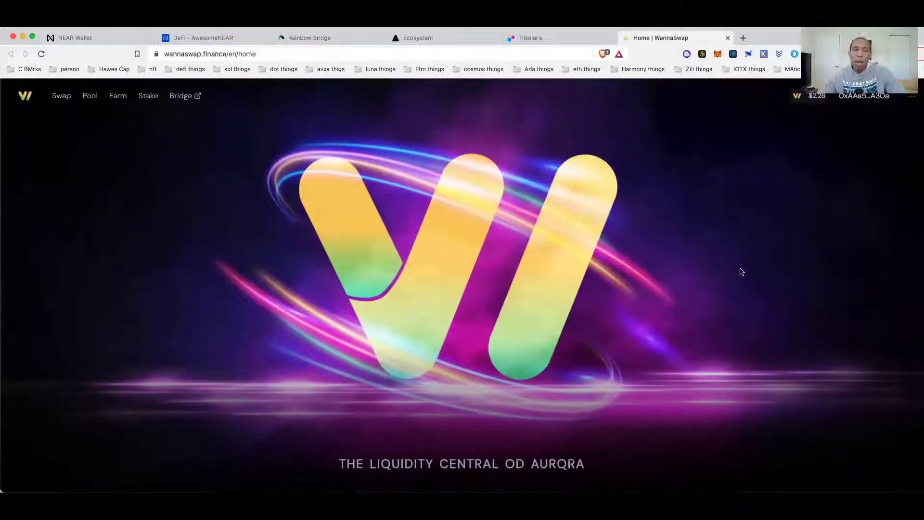
click(61, 96)
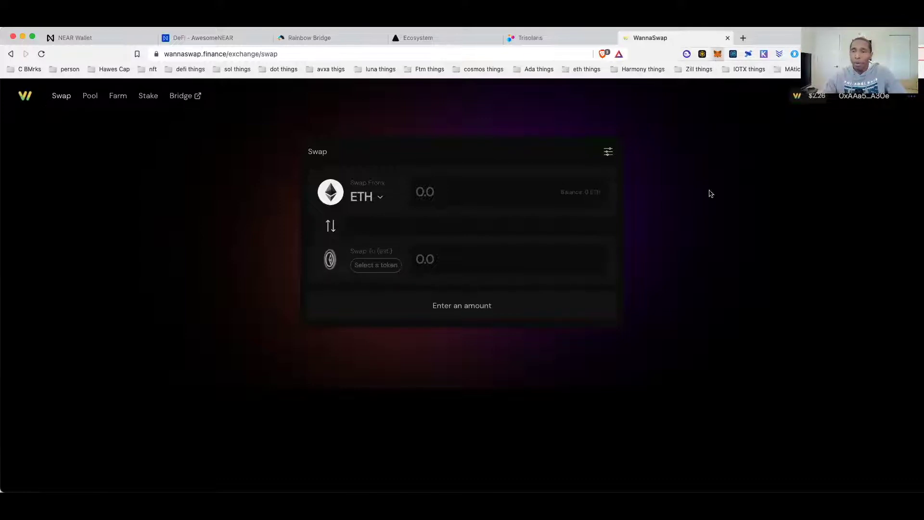
Check the connected MetaMask wallet's balance and activity, then open the Farm list
click(717, 55)
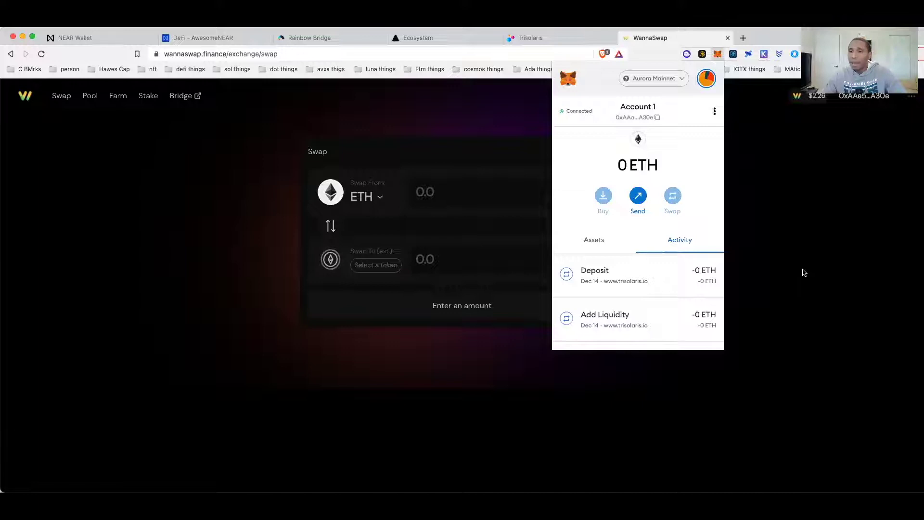
click(774, 317)
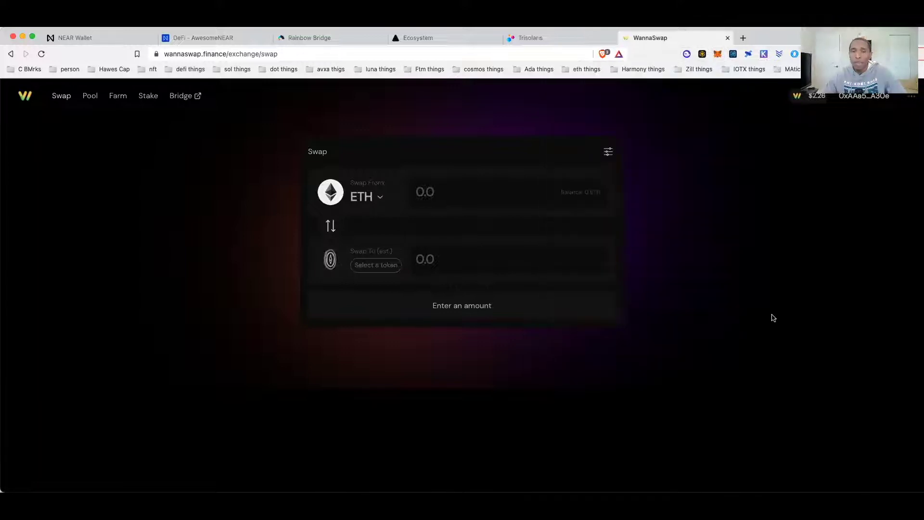
click(119, 97)
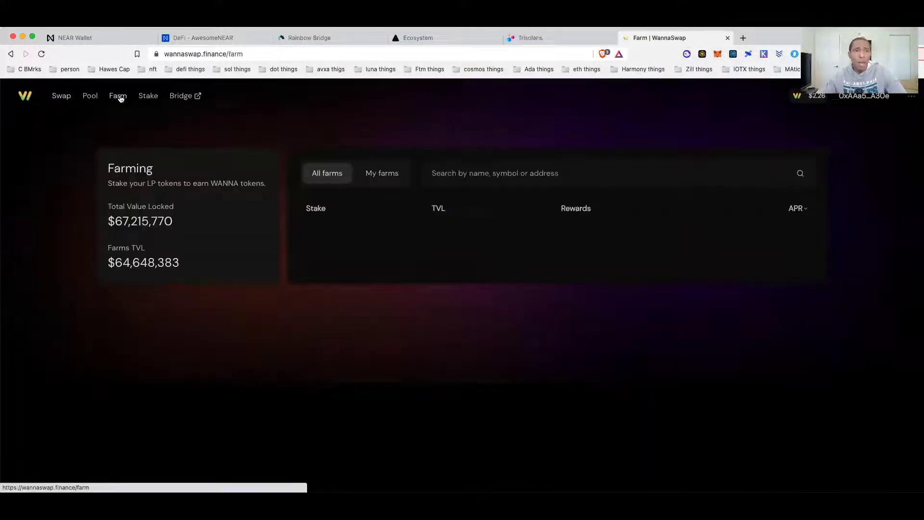
Open the WANNA staking page, highlight its 28.62% APR, then return to Farm
click(149, 99)
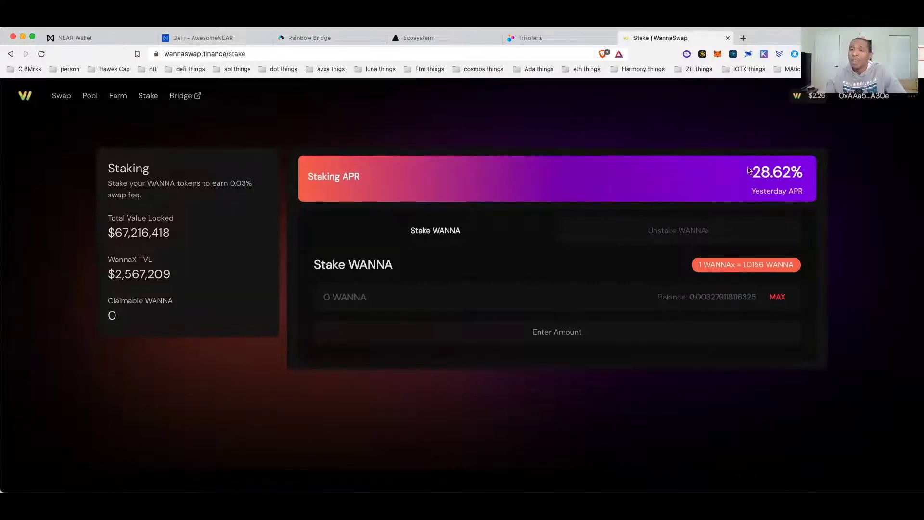
drag(747, 171, 831, 177)
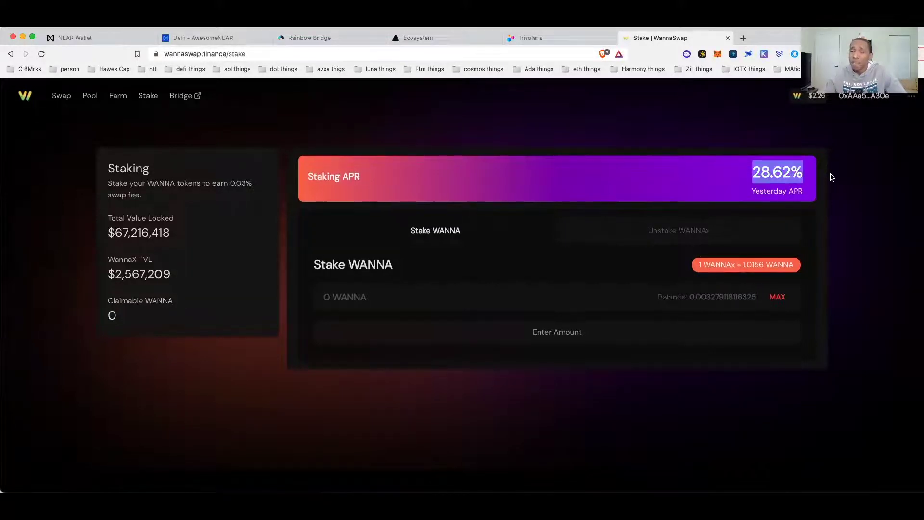
click(118, 95)
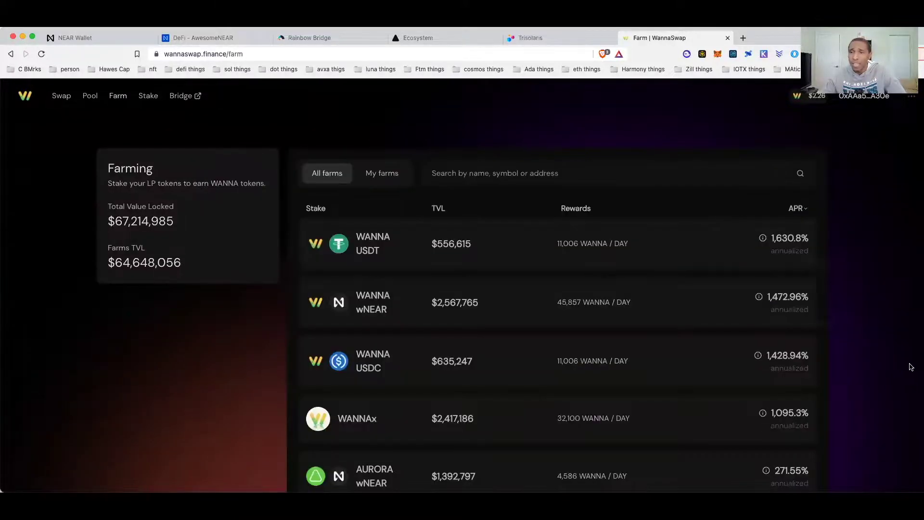
scroll(605, 361, down, 3)
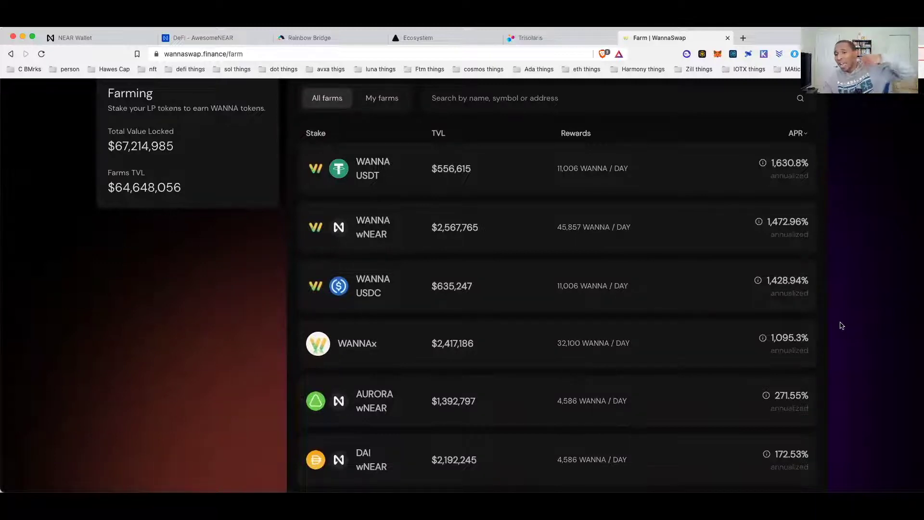
scroll(385, 356, up, 1)
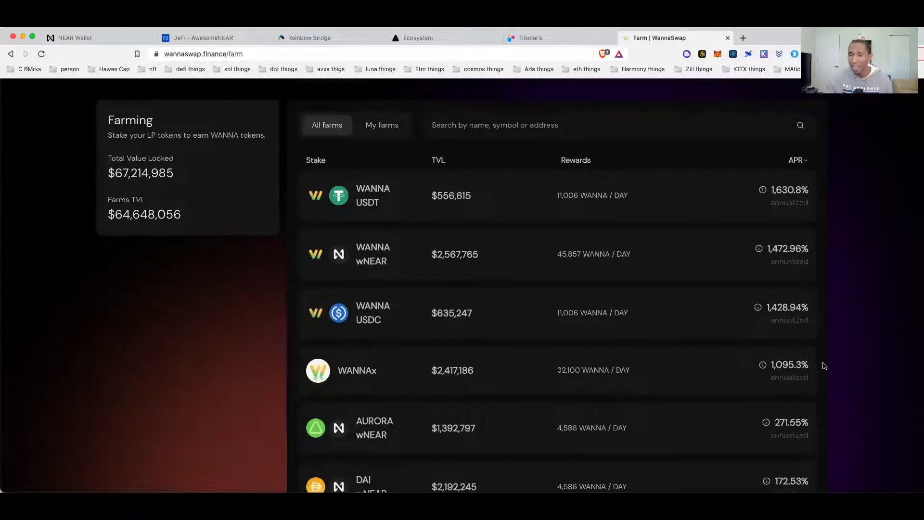
scroll(824, 365, down, 2)
scroll(824, 366, up, 1)
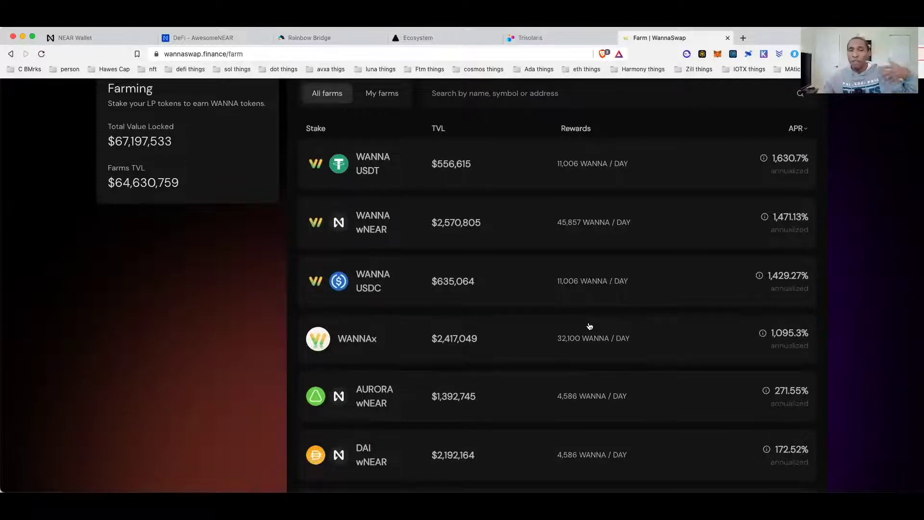
scroll(760, 400, down, 1)
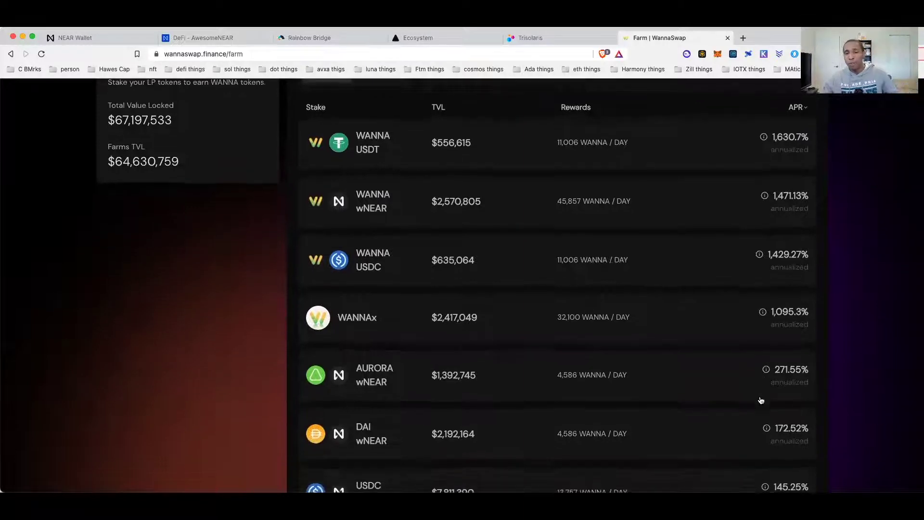
scroll(809, 397, up, 3)
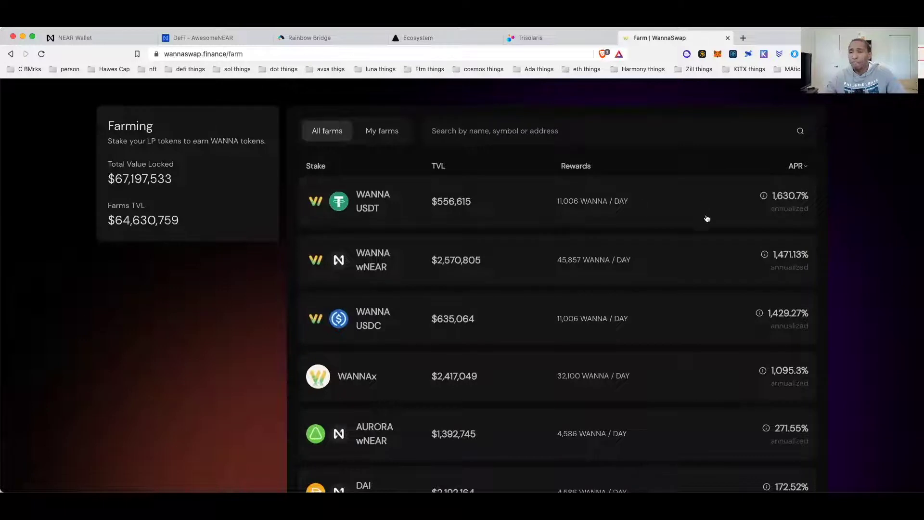
scroll(793, 329, down, 8)
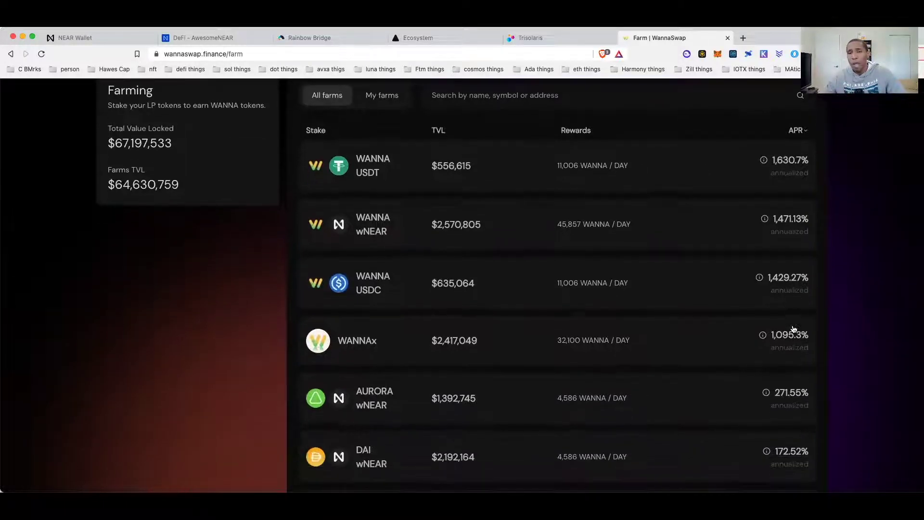
scroll(794, 329, down, 2)
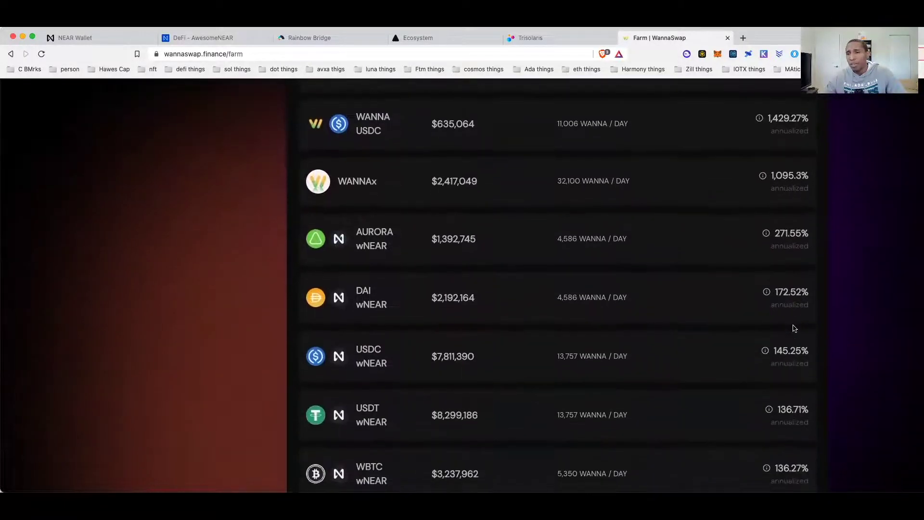
scroll(793, 328, down, 6)
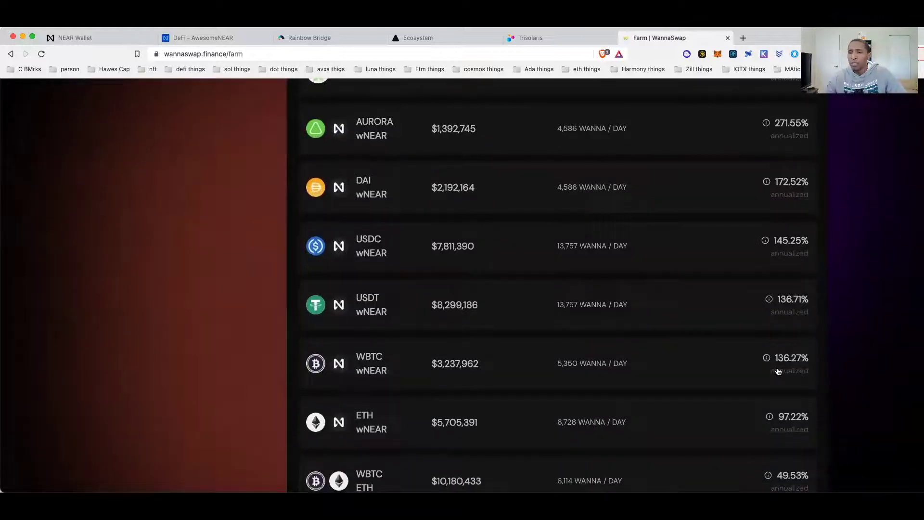
scroll(788, 369, down, 6)
scroll(787, 368, up, 10)
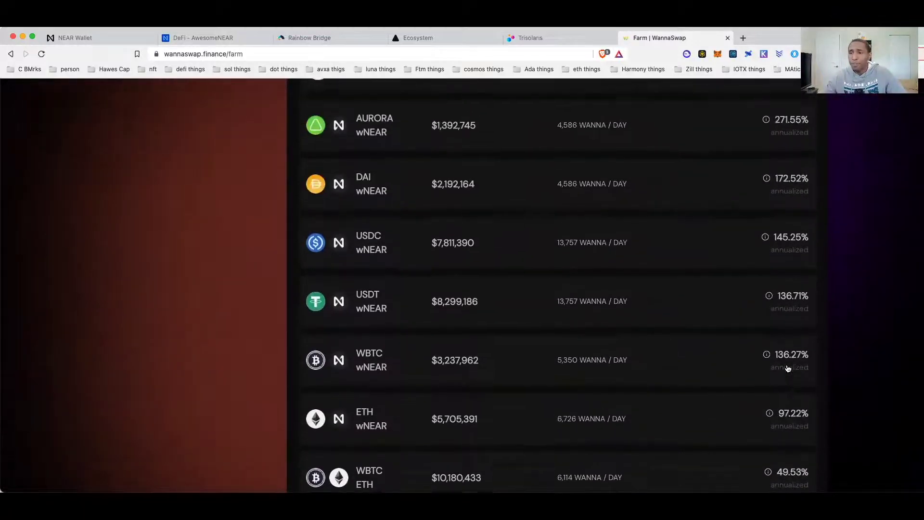
scroll(788, 368, up, 9)
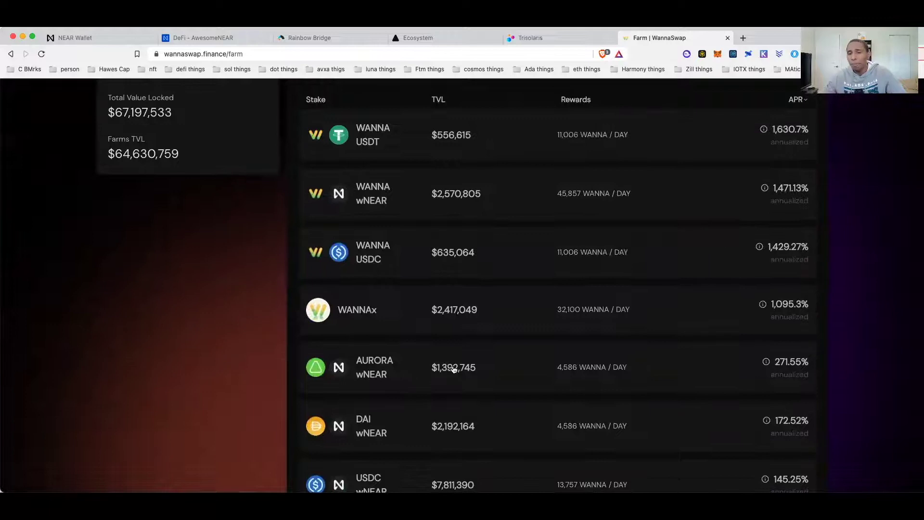
Expand the AURORA-wNEAR farm row, scroll through its stake options, and collapse it
click(516, 368)
scroll(516, 367, down, 2)
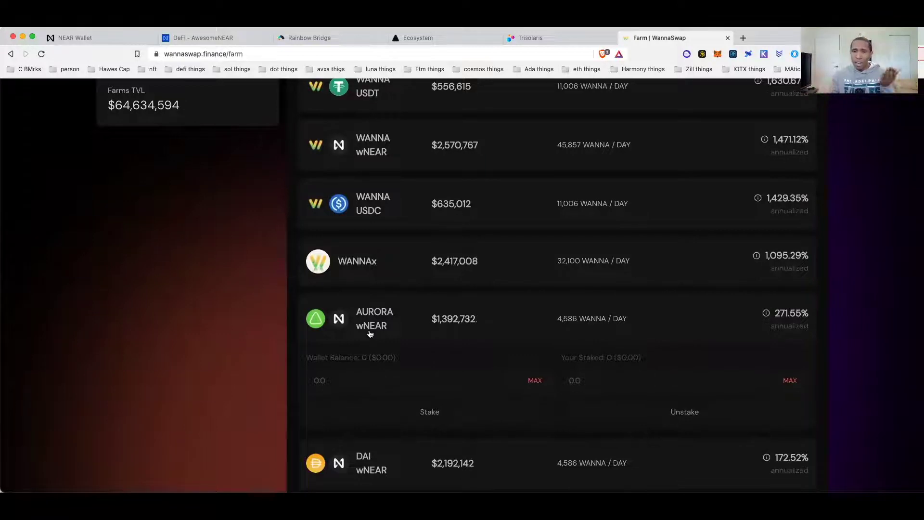
scroll(370, 333, down, 3)
scroll(371, 332, up, 6)
scroll(357, 422, down, 1)
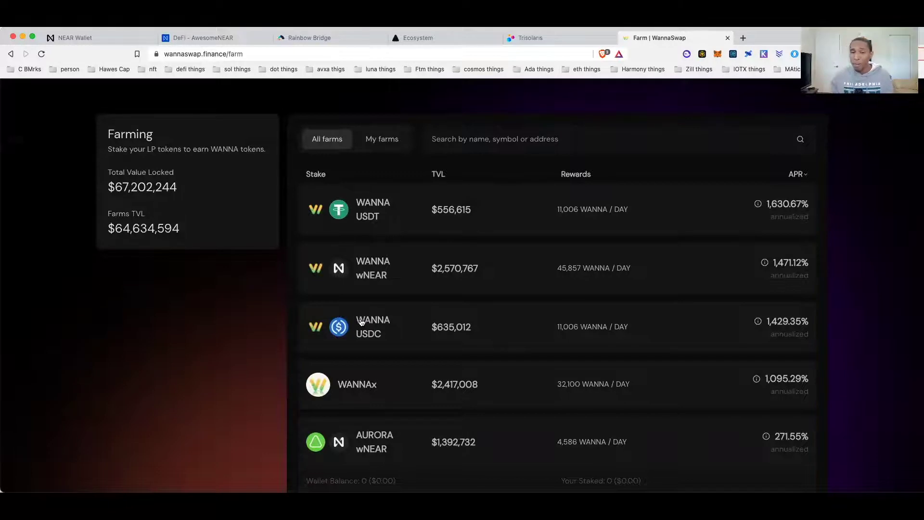
scroll(380, 433, down, 1)
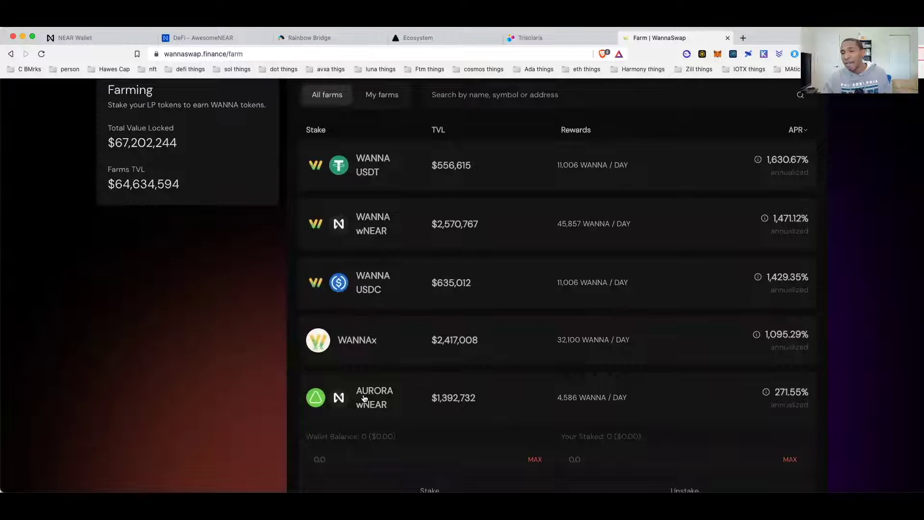
click(810, 401)
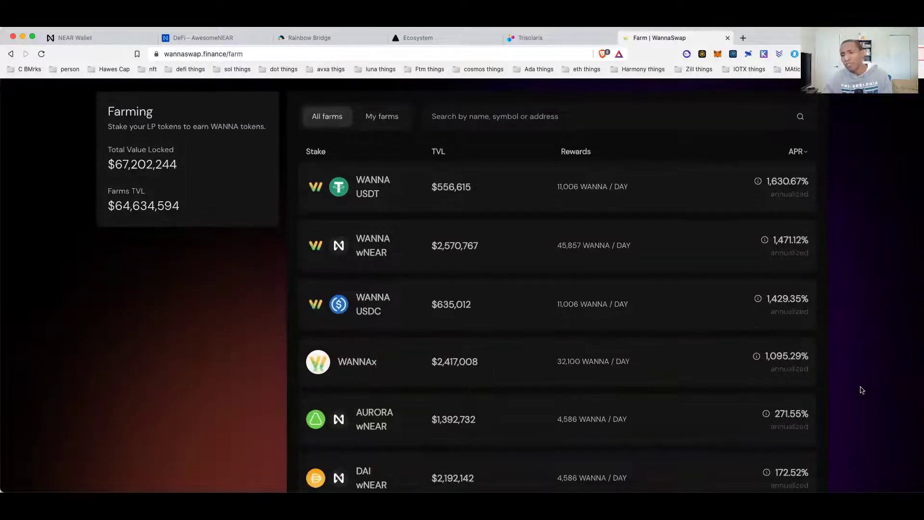
View the AURORA/wNEAR ROI details (0.74% daily, 271.55% yearly), then close them
click(765, 415)
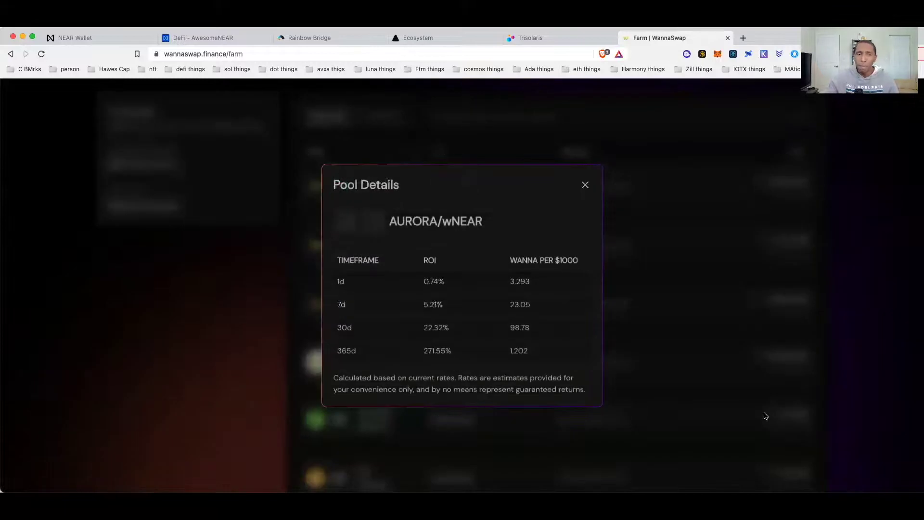
click(887, 387)
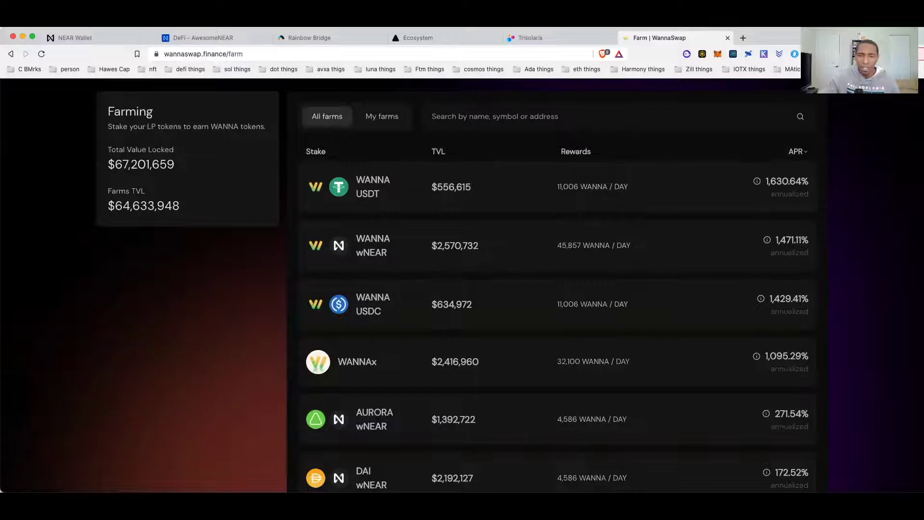
Scroll back to the top of the Farm page and switch to Swap
scroll(535, 407, up, 2)
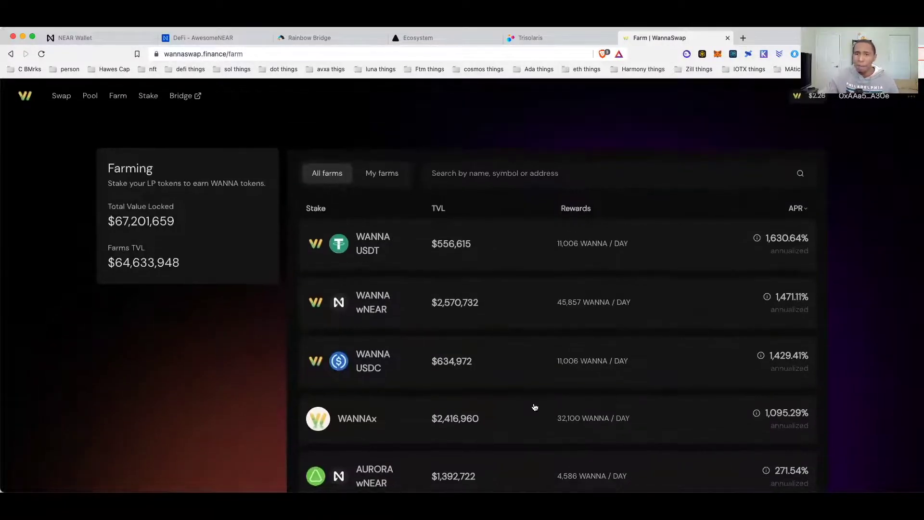
scroll(533, 406, down, 1)
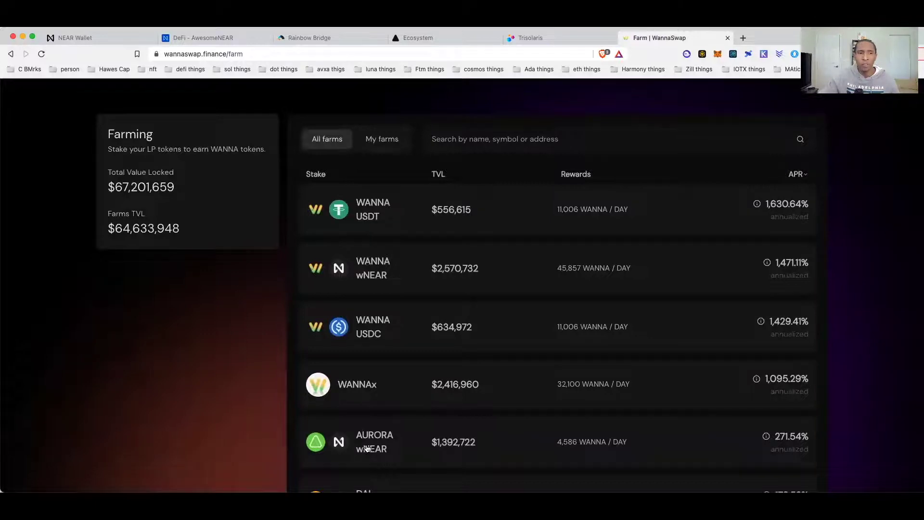
scroll(359, 440, up, 1)
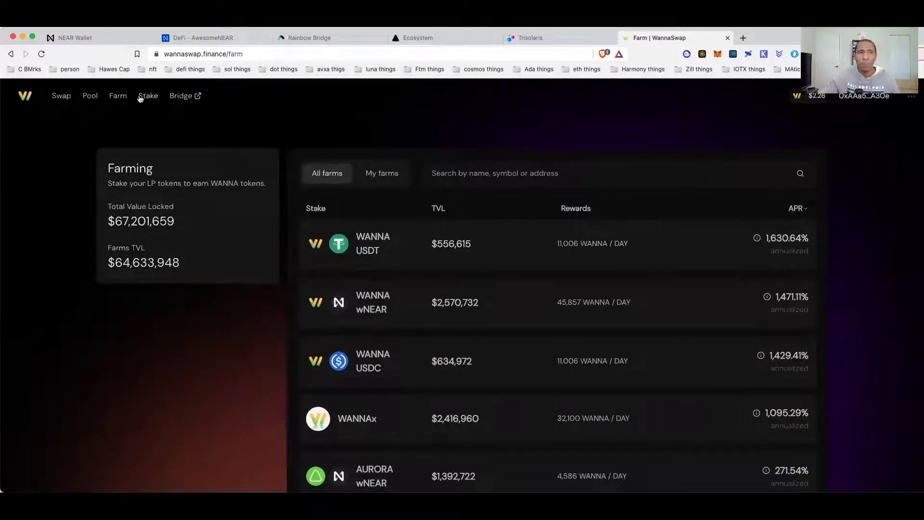
click(62, 98)
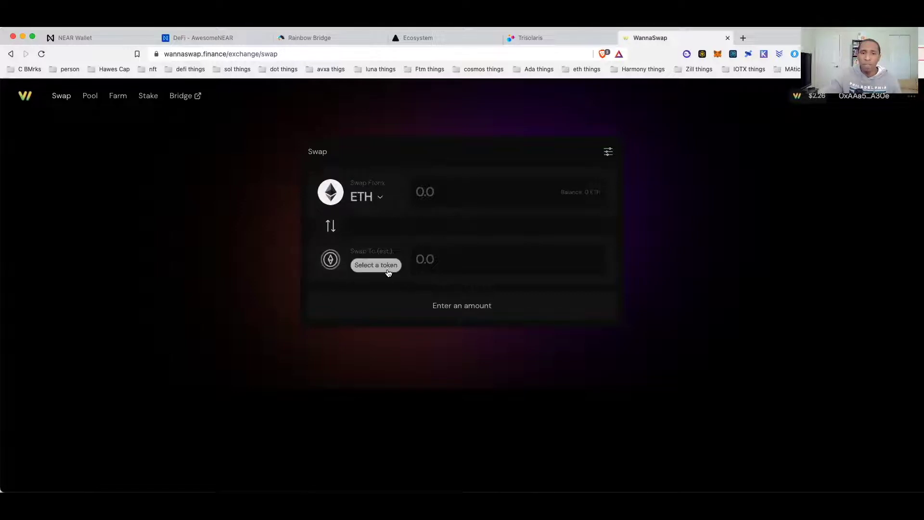
Browse the receive-token list and close it without picking a token
click(367, 264)
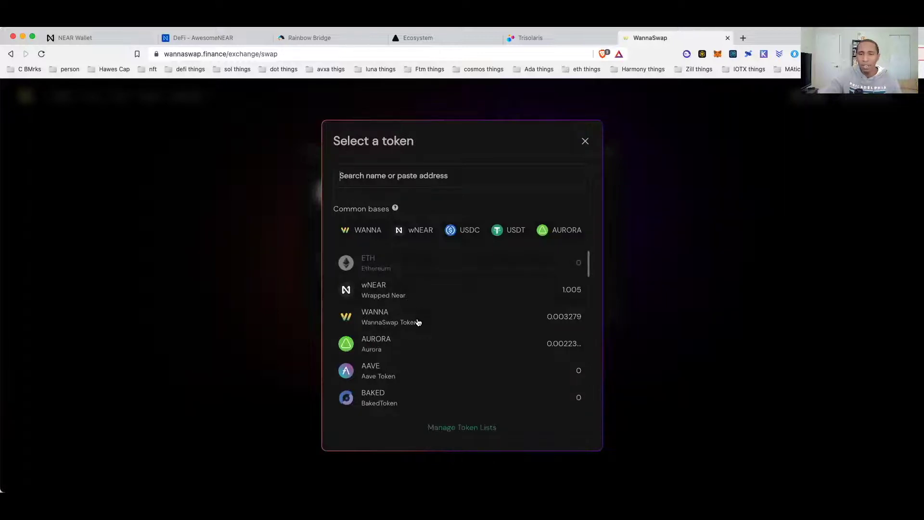
scroll(418, 322, down, 3)
scroll(418, 322, up, 3)
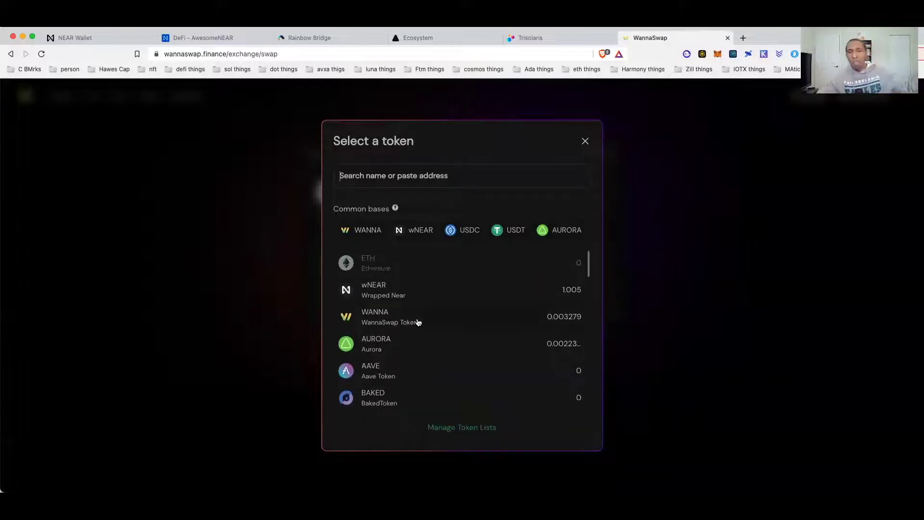
click(710, 321)
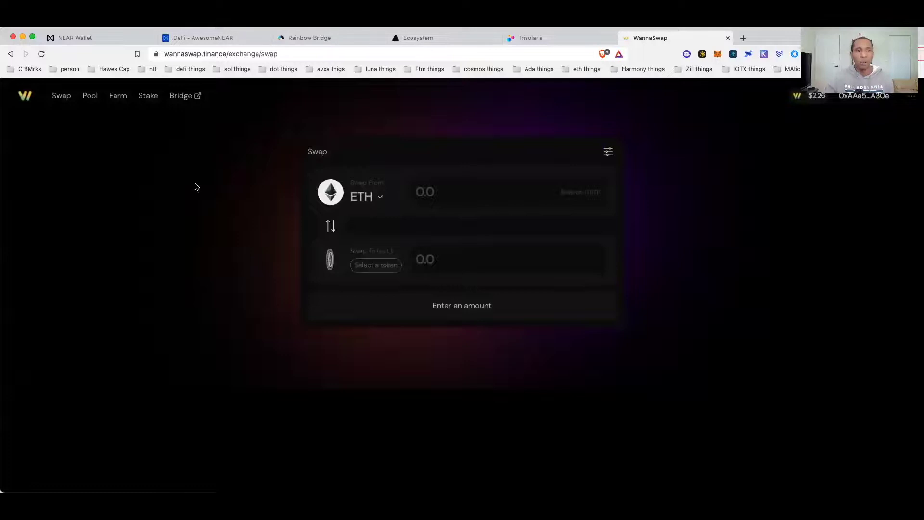
Visit the Stake and Pool pages, then back on Swap choose wNEAR as the from-token
click(151, 99)
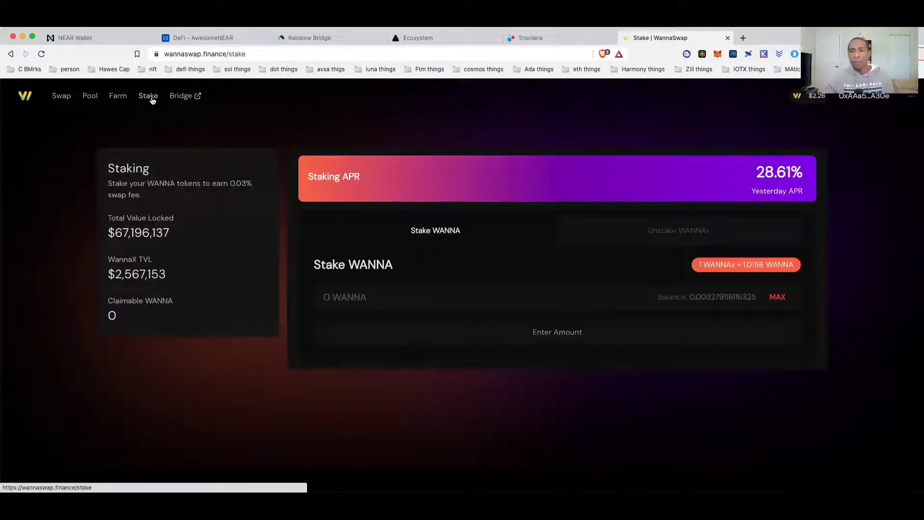
click(91, 98)
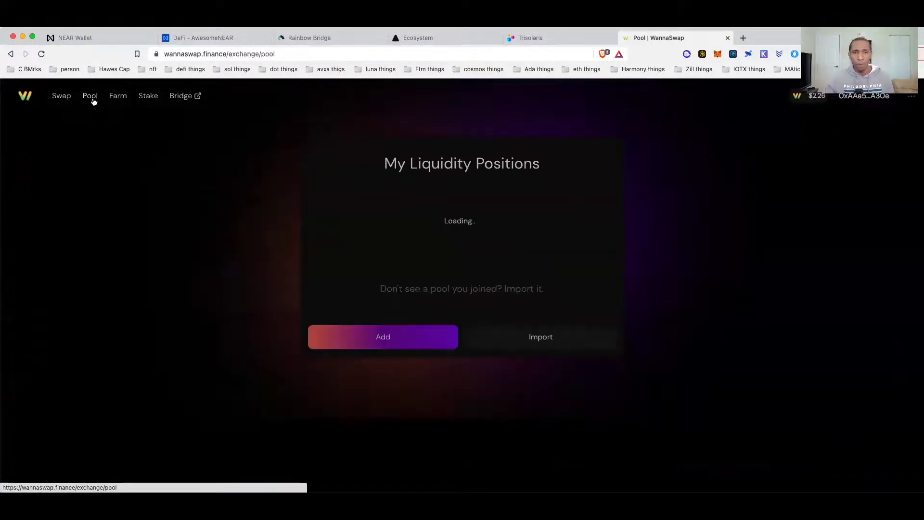
click(62, 96)
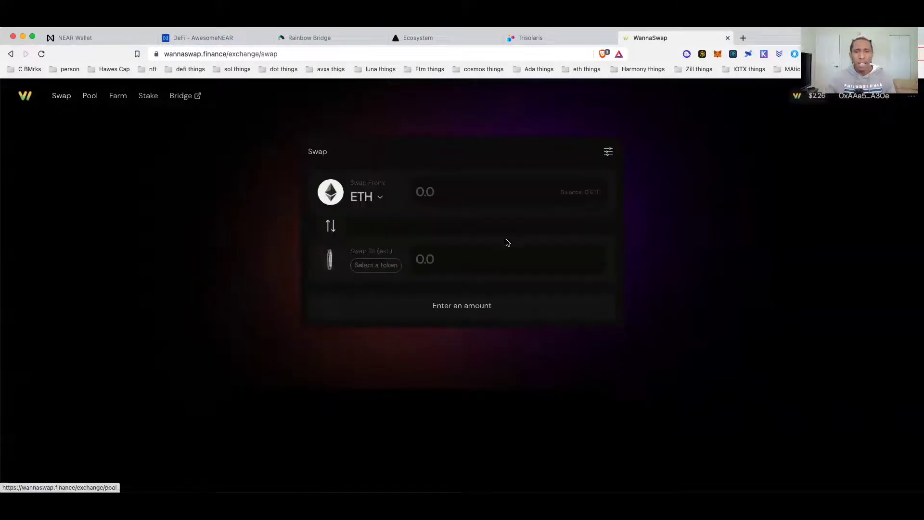
click(372, 204)
click(383, 295)
Swap the maximum 1.005 wNEAR for WANNA, confirm in the wallet, and dismiss the notices
click(371, 262)
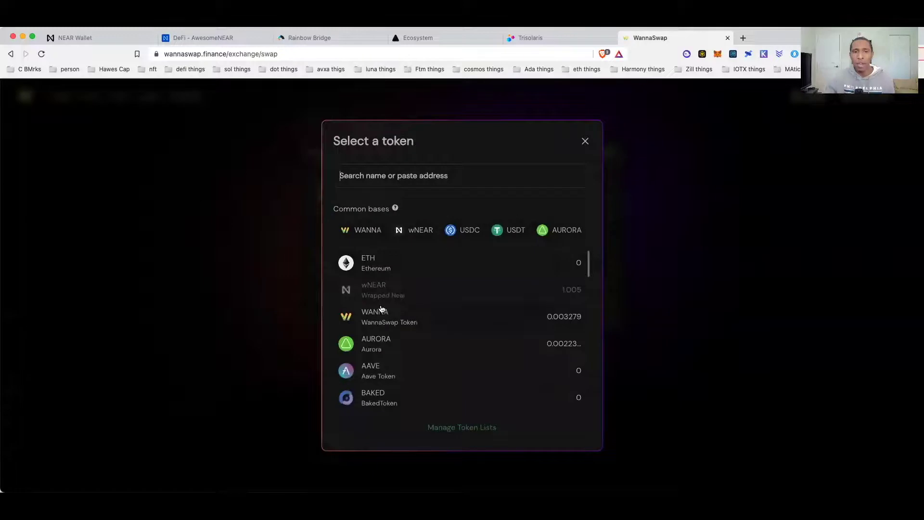
click(376, 227)
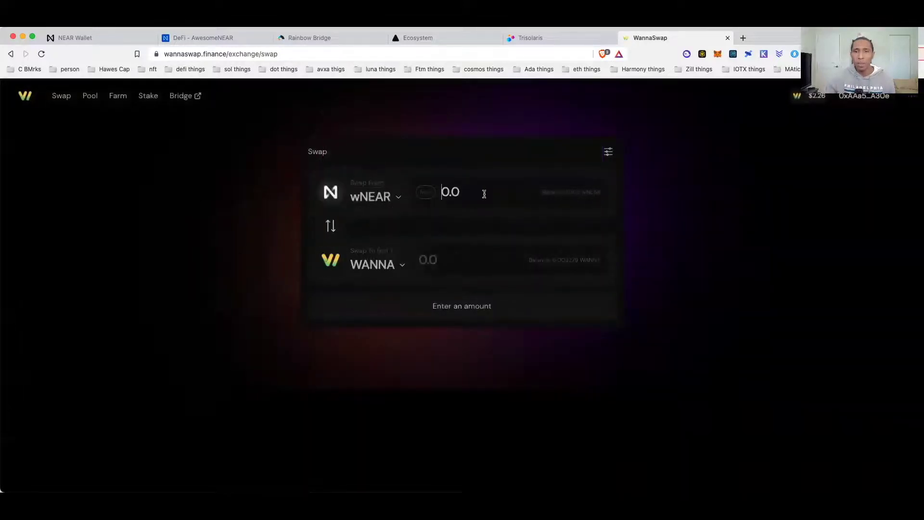
click(425, 192)
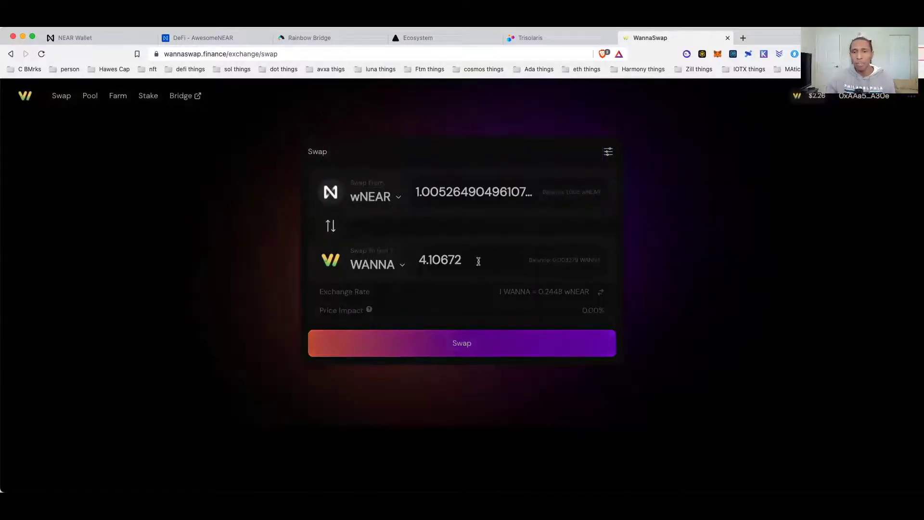
click(458, 350)
click(494, 420)
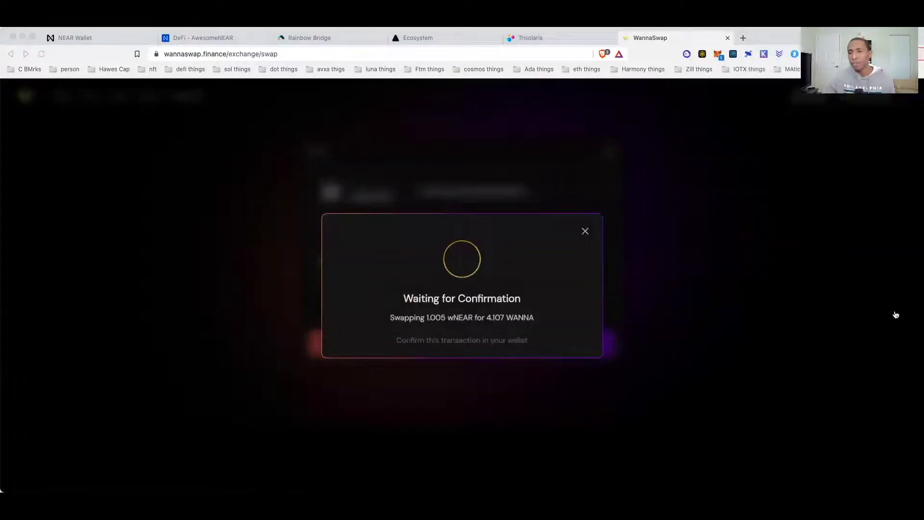
click(764, 366)
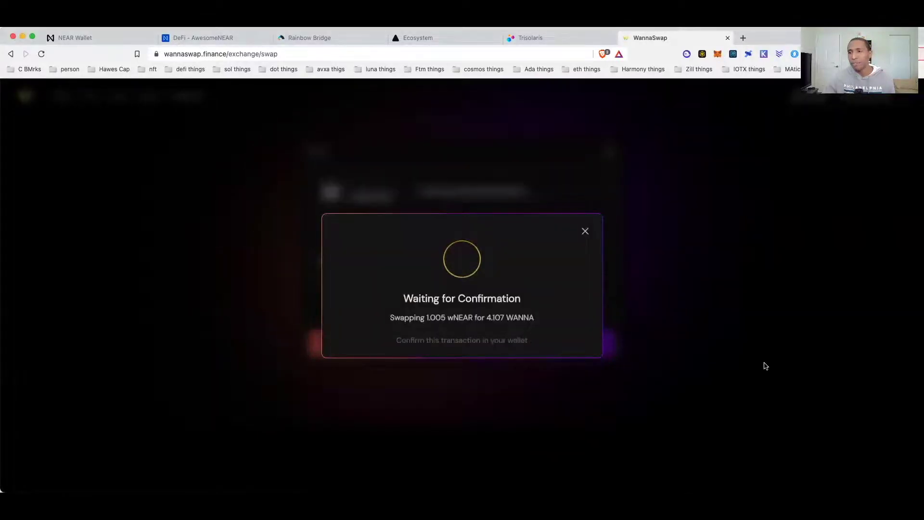
click(586, 232)
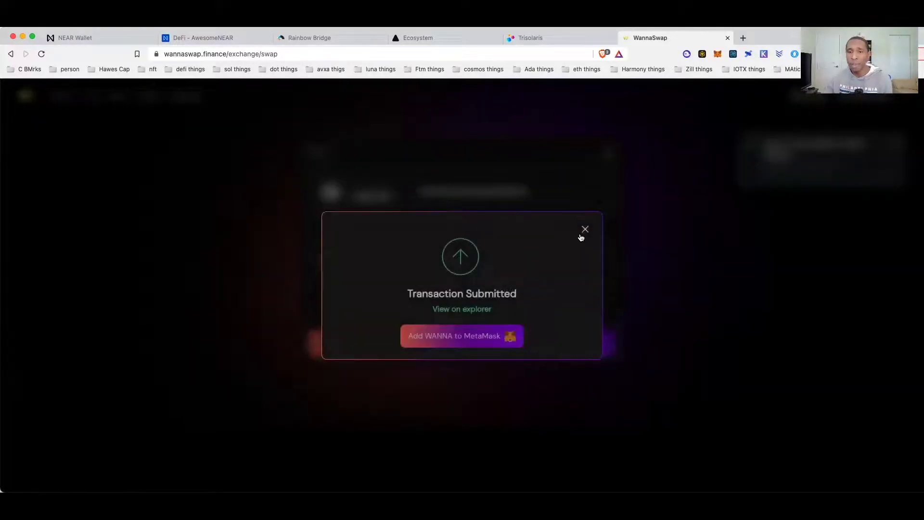
click(584, 230)
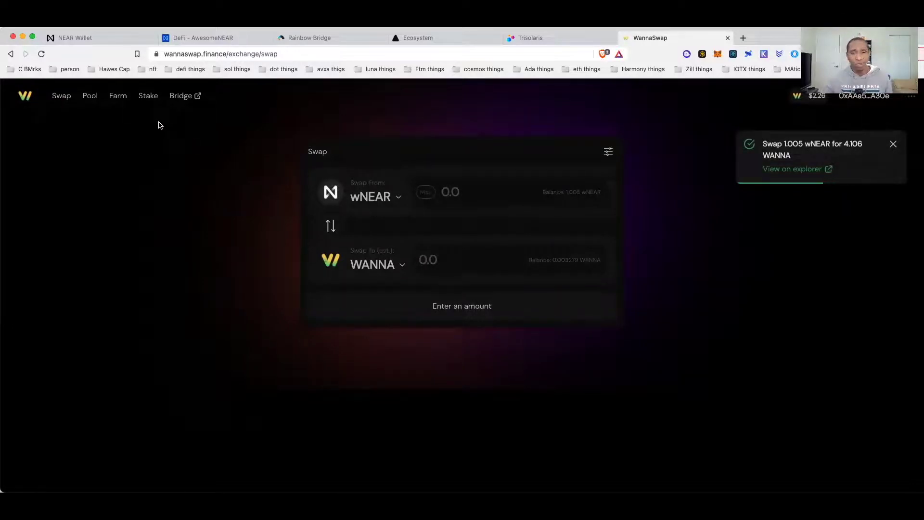
Fill in the maximum WANNA on the staking page, then go back to Swap
click(143, 98)
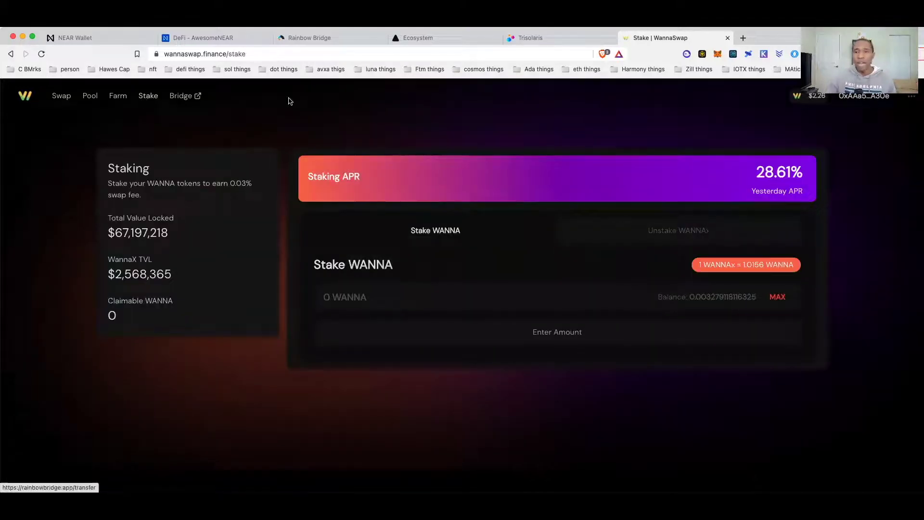
click(777, 297)
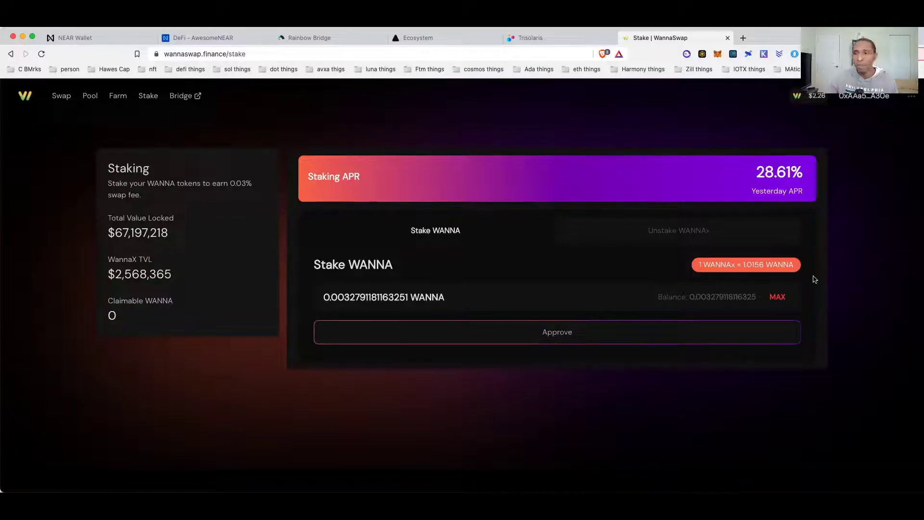
click(67, 97)
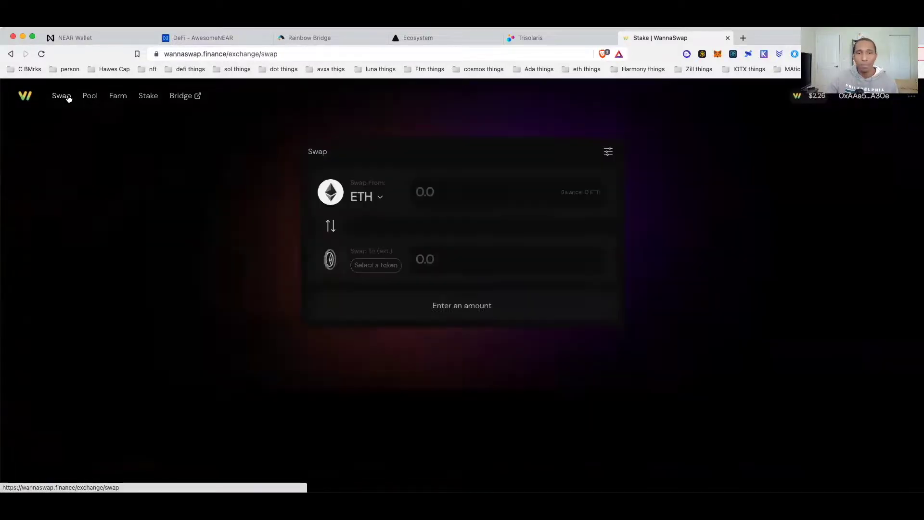
Switch the swap from-token to WANNA and back to wNEAR, then return to Stake
click(371, 195)
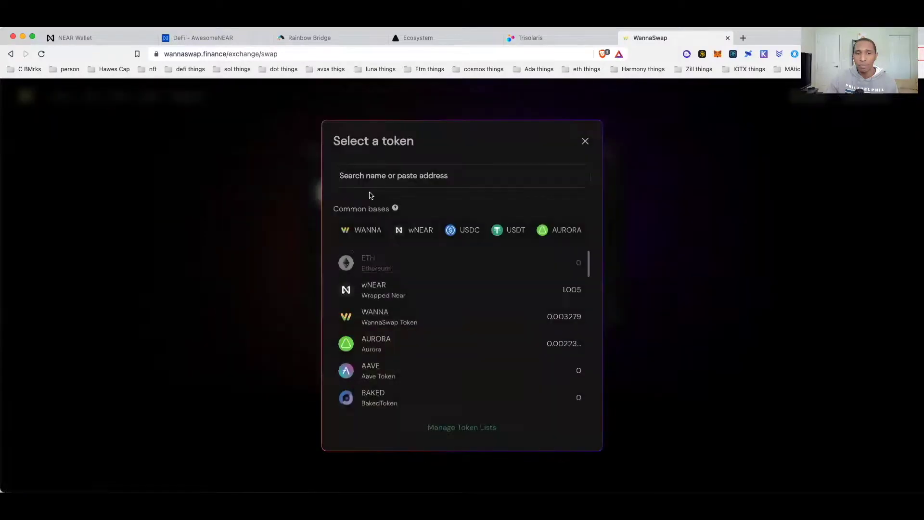
click(393, 314)
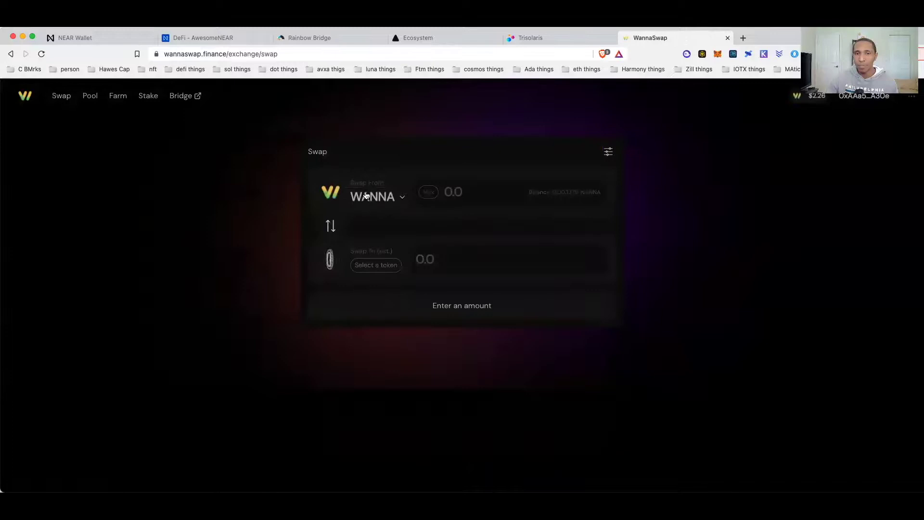
click(366, 195)
click(376, 289)
click(379, 268)
click(659, 318)
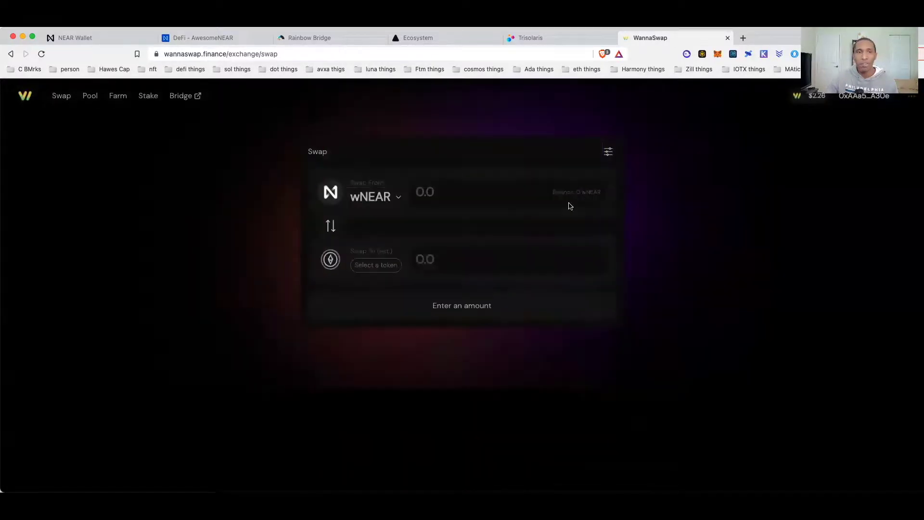
click(148, 96)
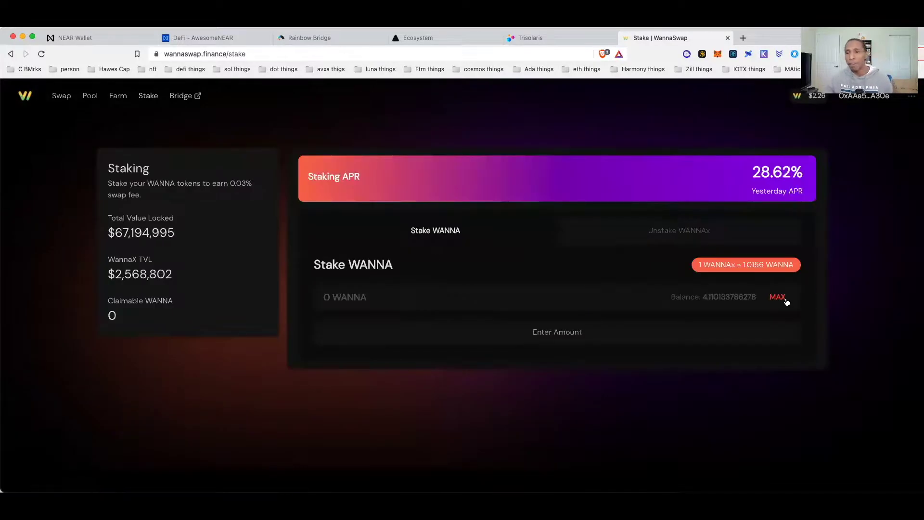
Stake the full 4.1101 WANNA into WANNAx, approving WANNA first and then confirming staking
click(778, 297)
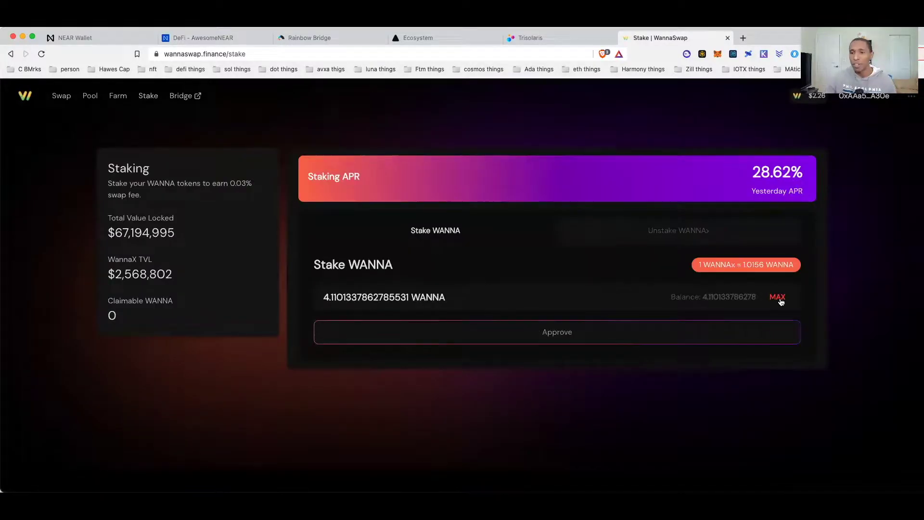
click(599, 332)
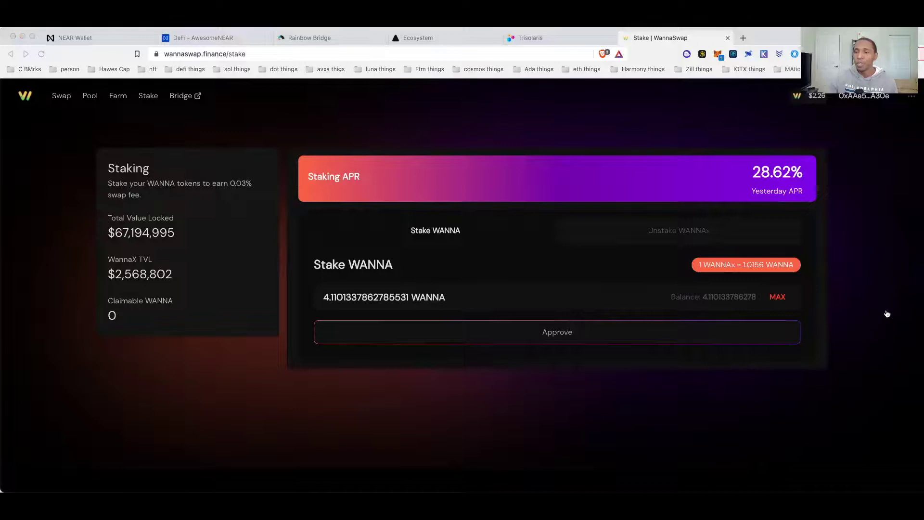
click(880, 305)
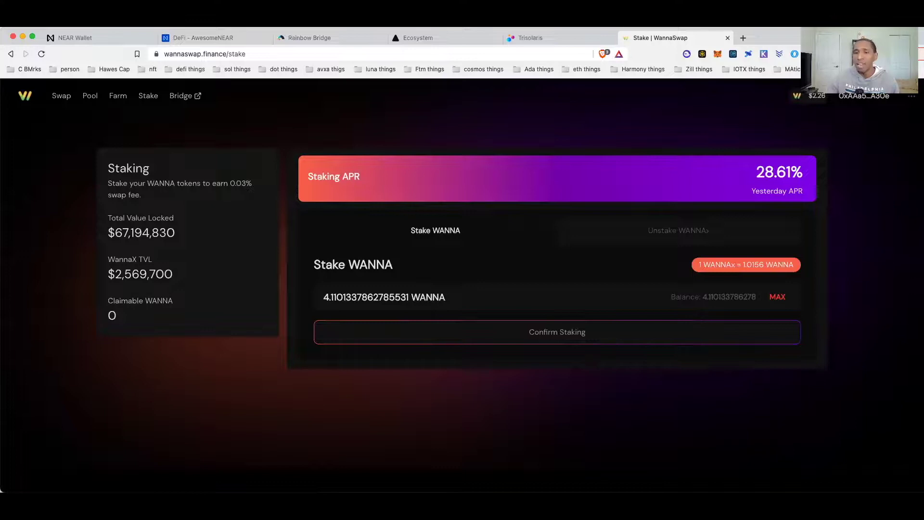
click(566, 333)
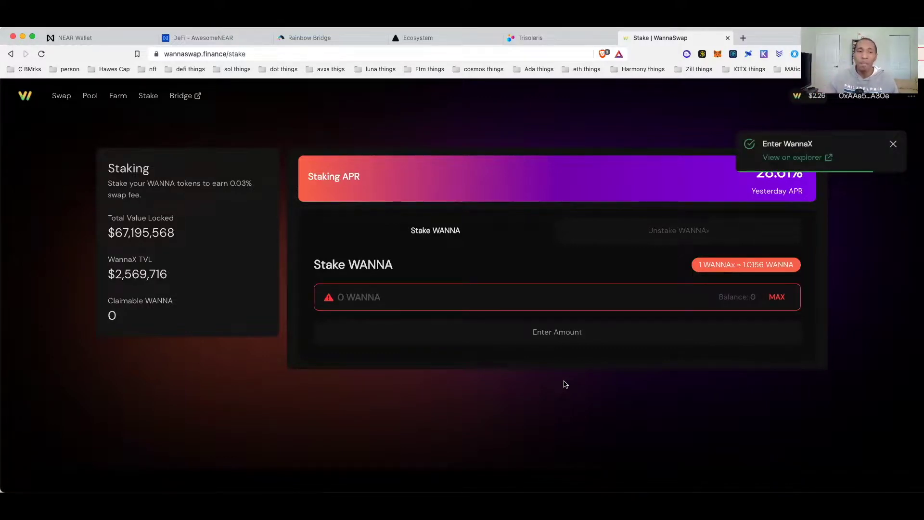
Enter the full 4.0469 WANNAx balance in the WANNAx farm and approve it
click(118, 96)
scroll(573, 350, down, 3)
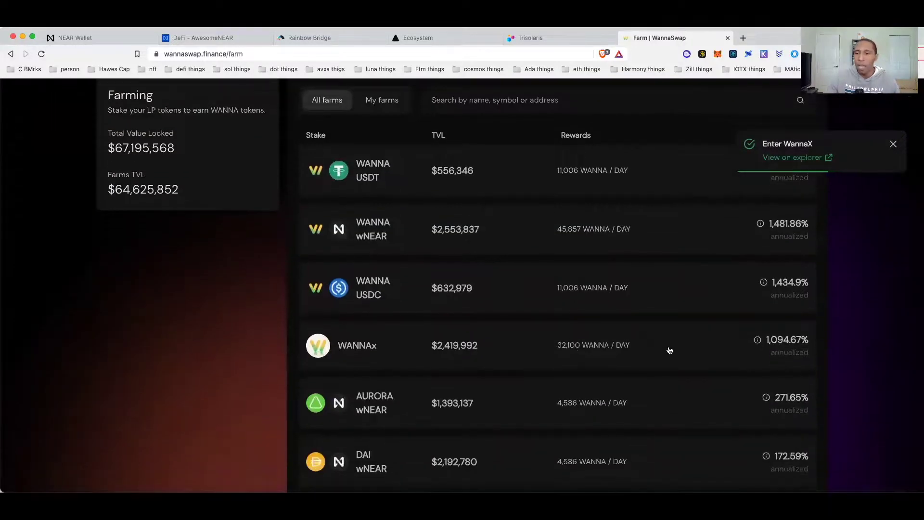
click(669, 350)
scroll(670, 350, down, 1)
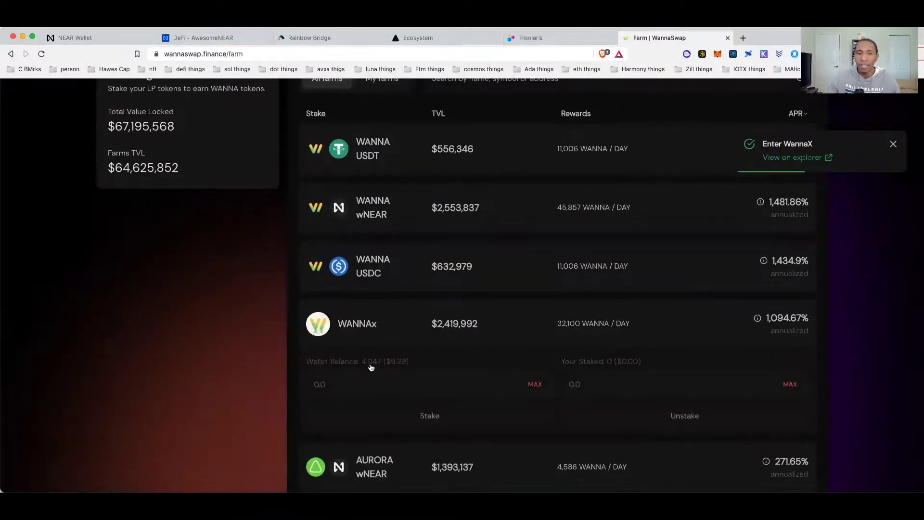
click(534, 384)
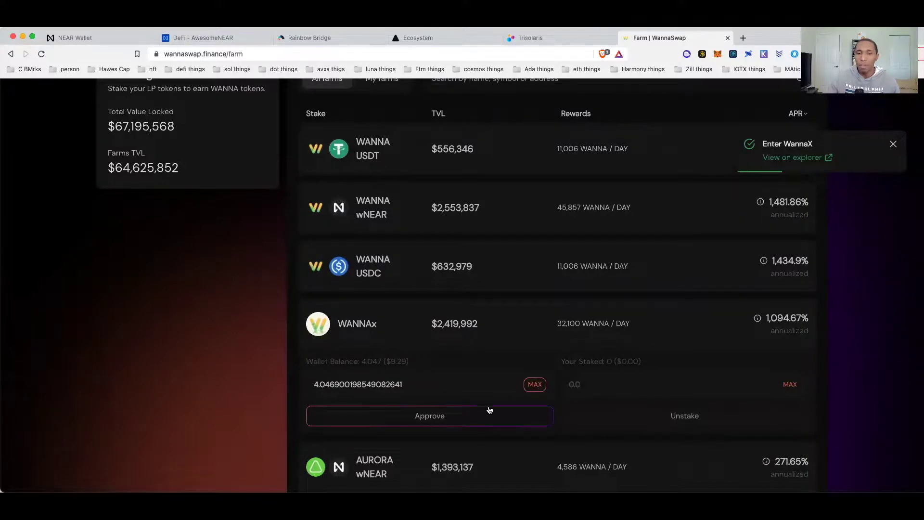
click(471, 422)
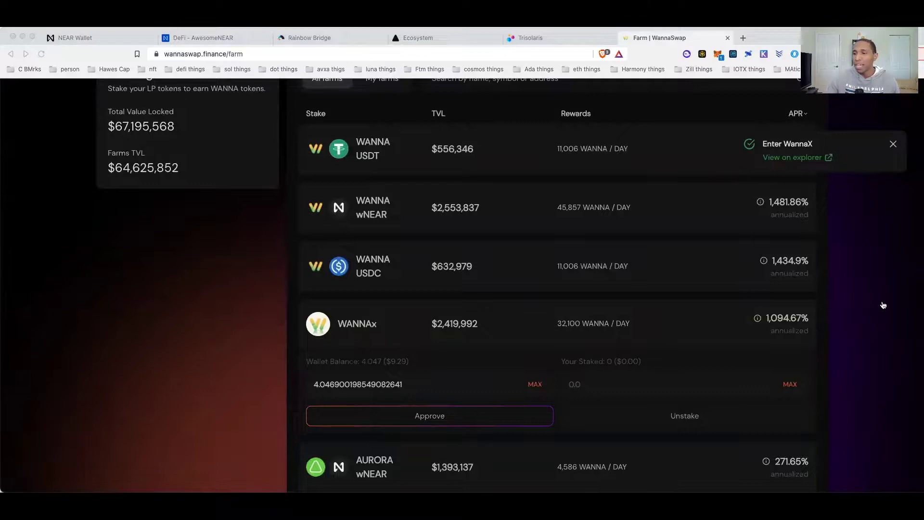
click(873, 386)
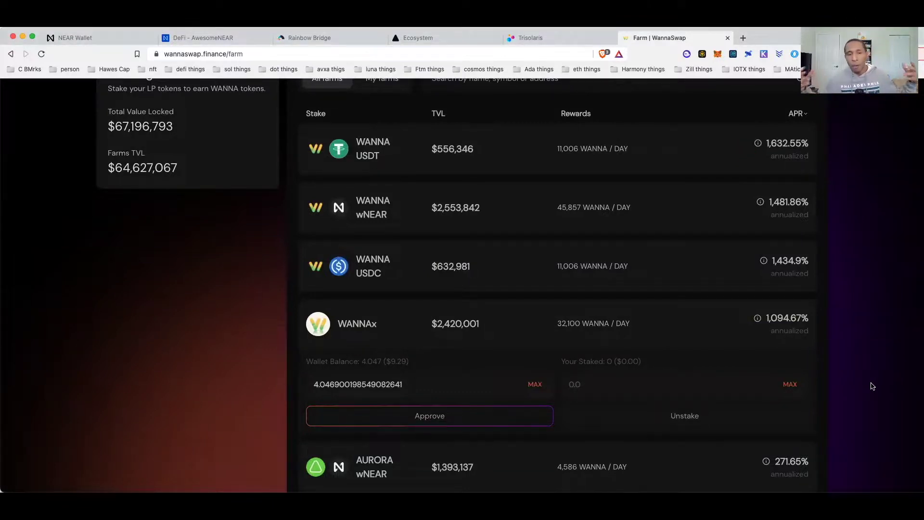
Scroll up to the Farming header while the Approve WANNAx transaction stays pending
scroll(872, 386, up, 3)
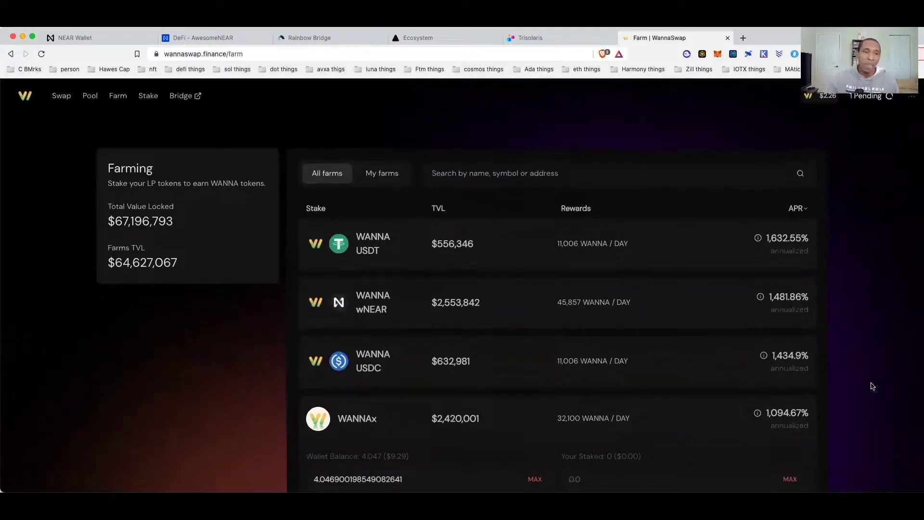